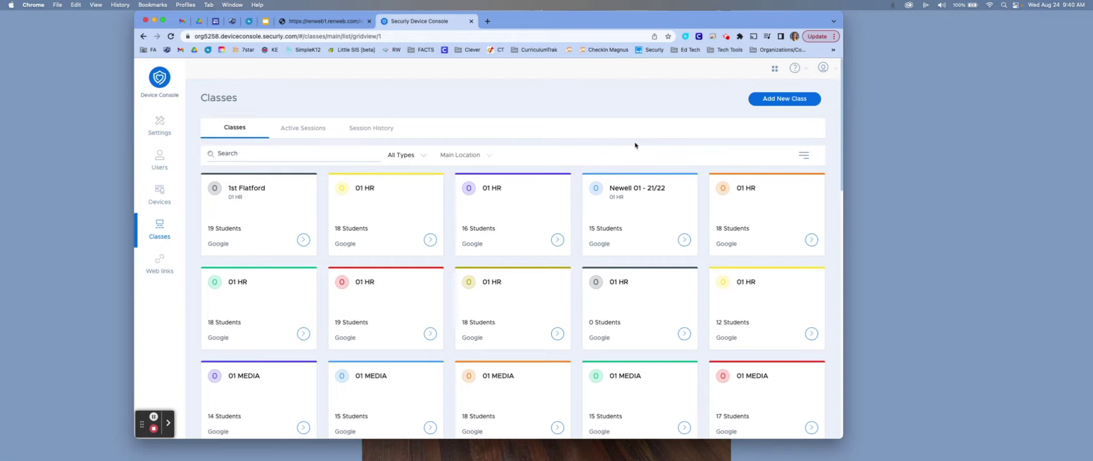
Search the classes for "bible" and open the 2nd Period class to view its students' screens.
left_click(294, 157)
type("bible")
left_click(304, 239)
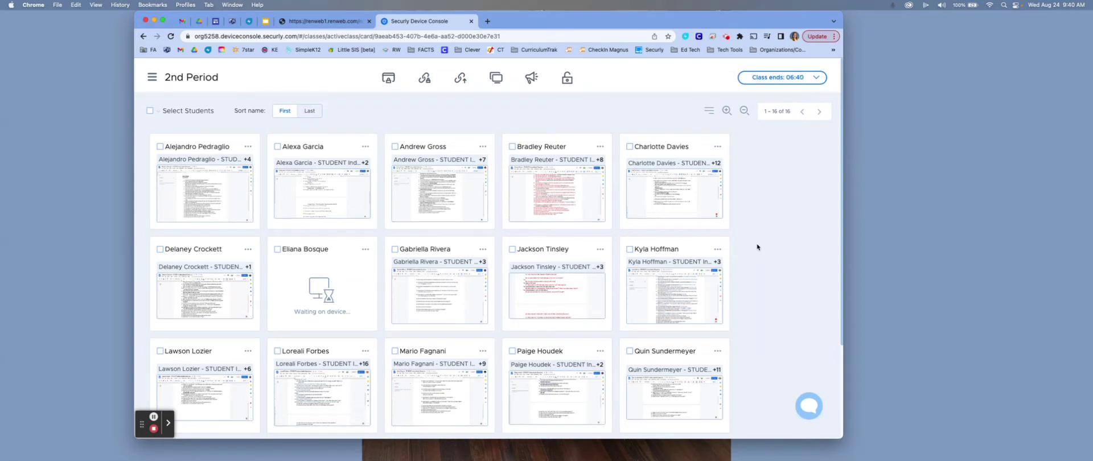
scroll(757, 247, "down", 2)
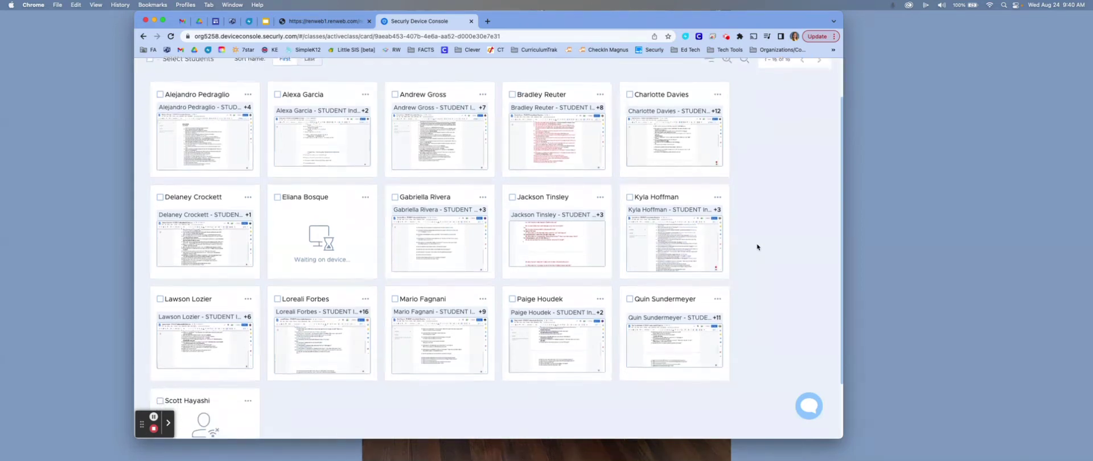
scroll(758, 247, "down", 1)
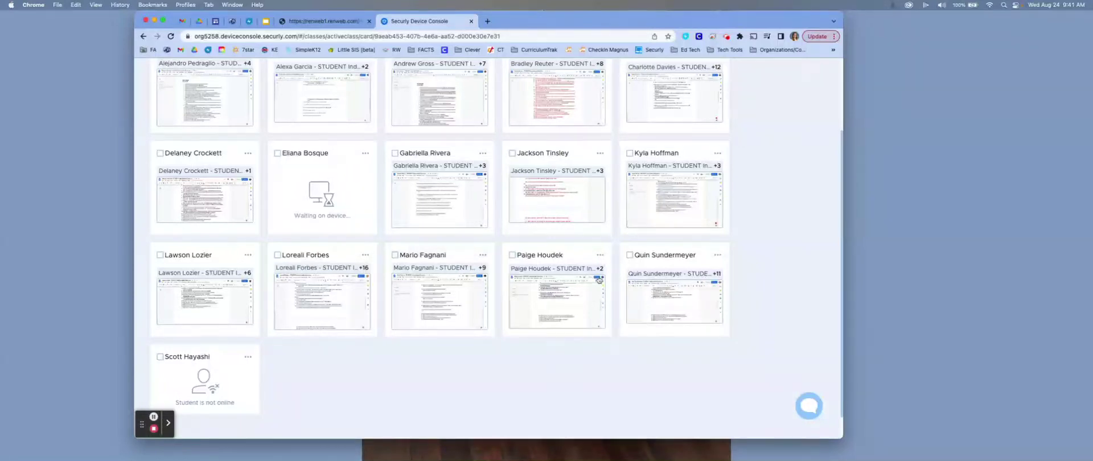
scroll(766, 299, "up", 3)
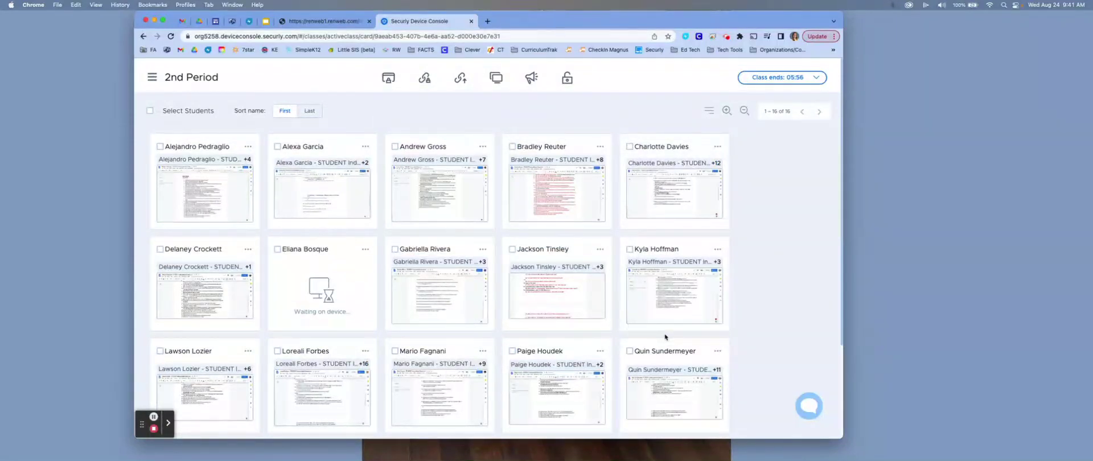
Select all students and clear the selection, and sort the students by last name and back by first name.
left_click(148, 111)
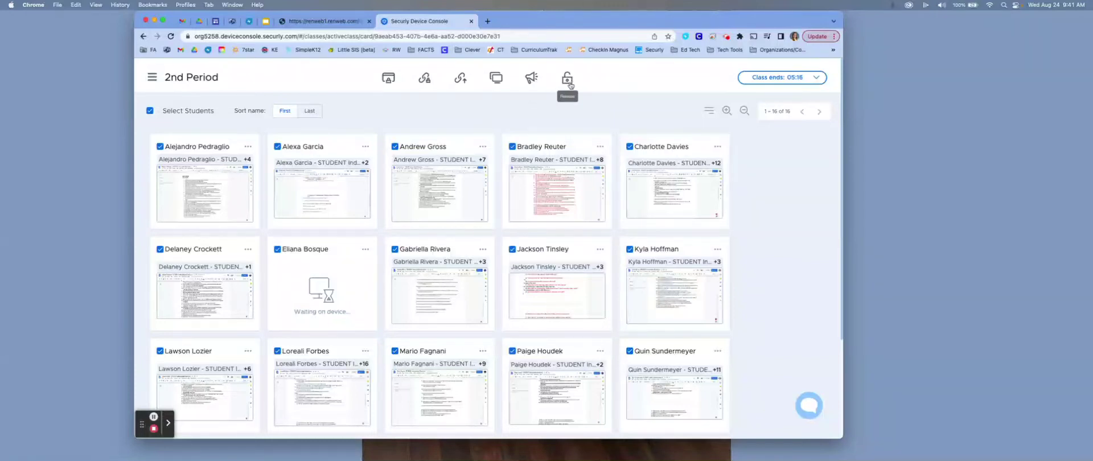
left_click(149, 113)
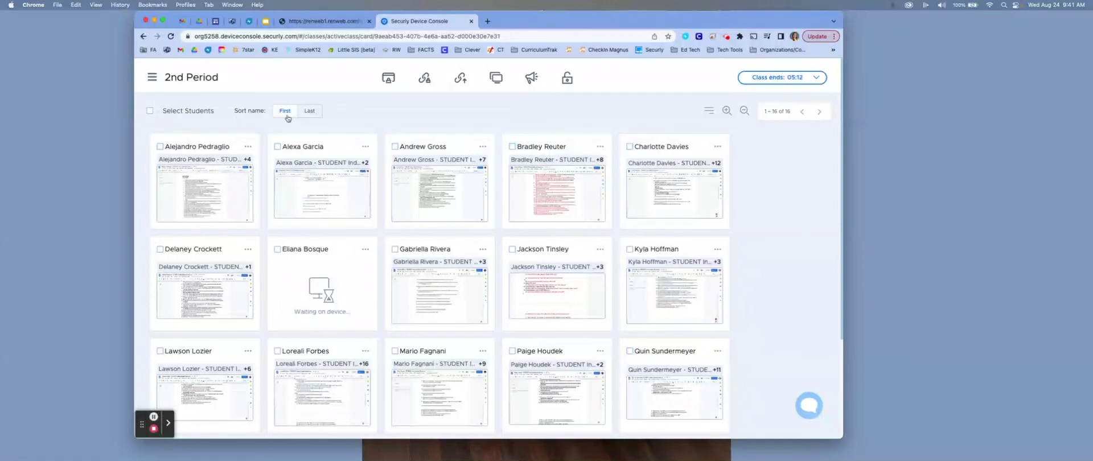
left_click(308, 111)
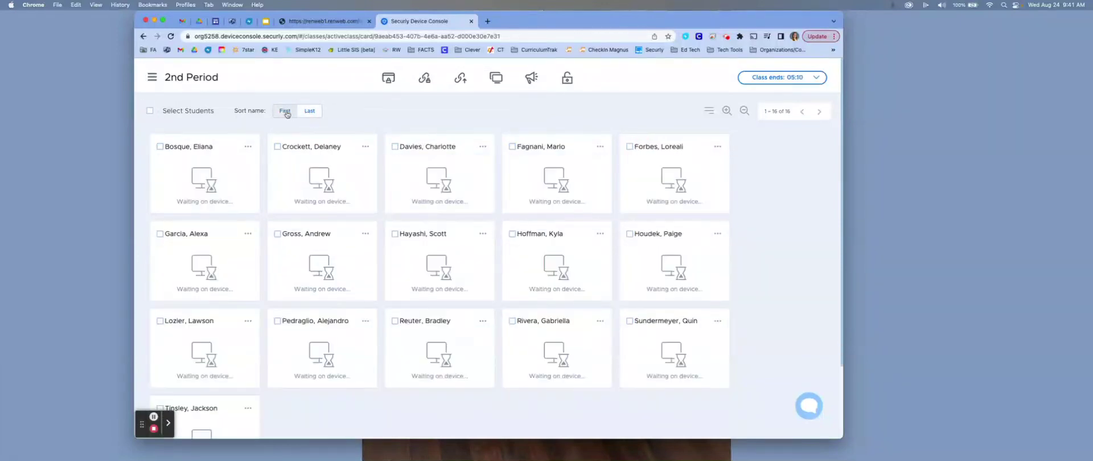
left_click(285, 112)
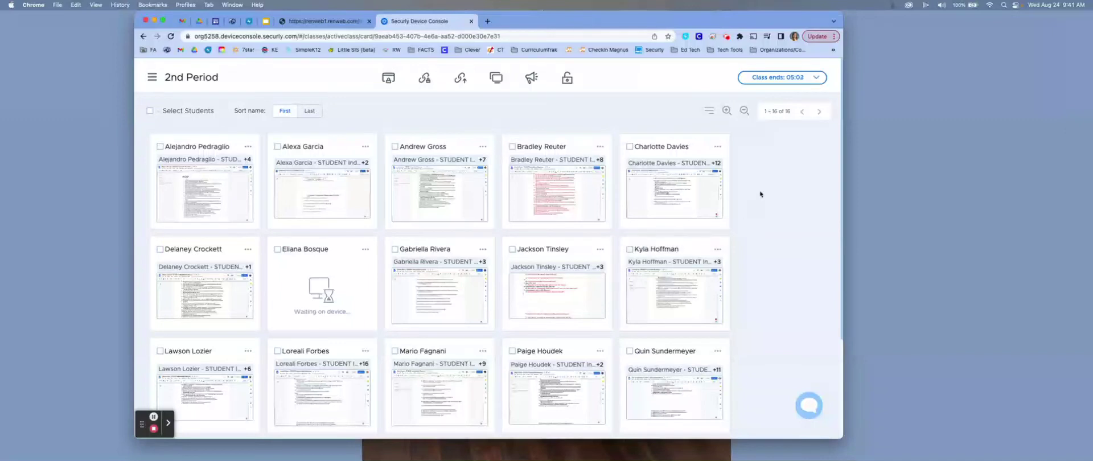
Look at the options for extending or stopping the class and at the actions available for the third student.
left_click(779, 83)
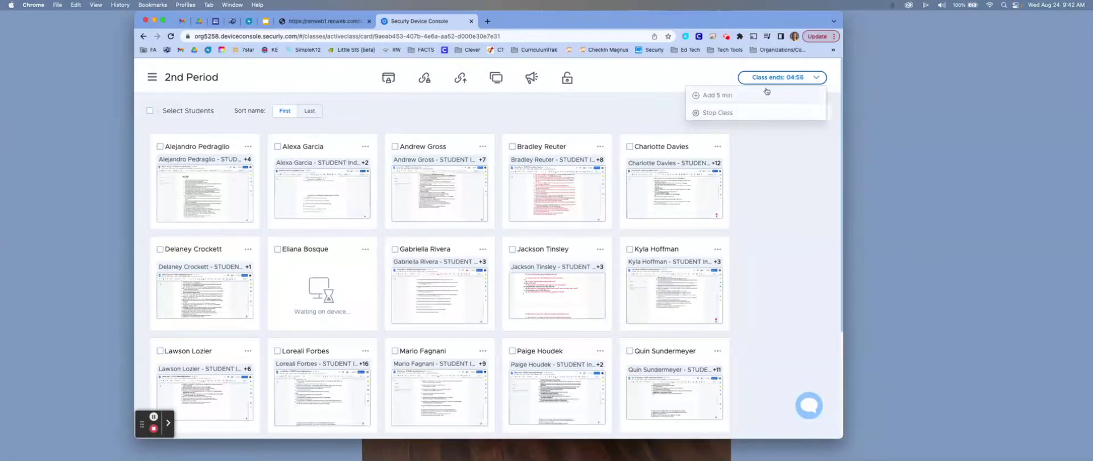
left_click(670, 96)
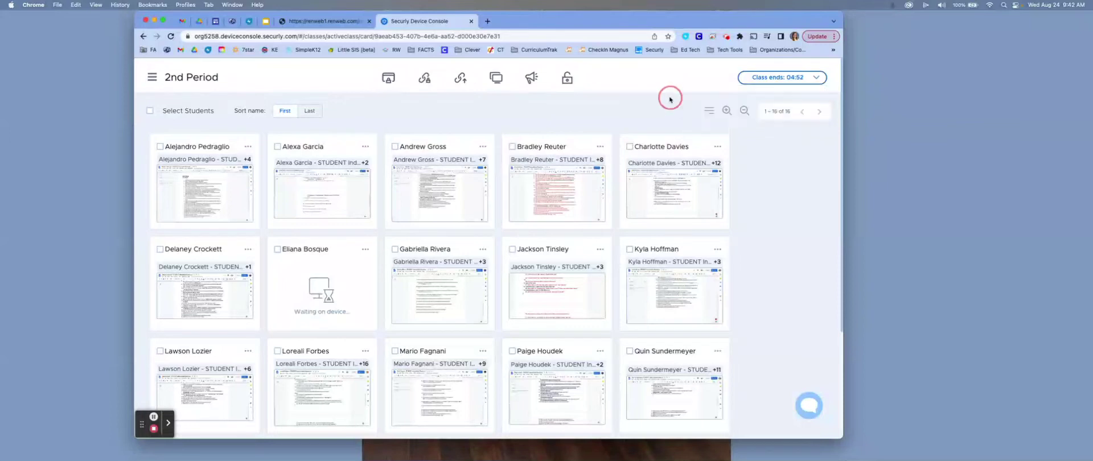
left_click(483, 146)
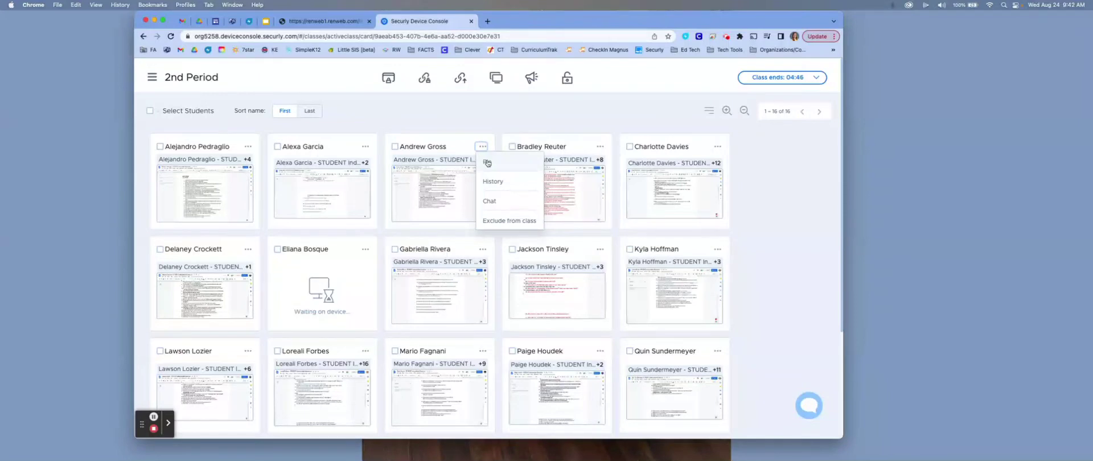
scroll(501, 177, "down", 3)
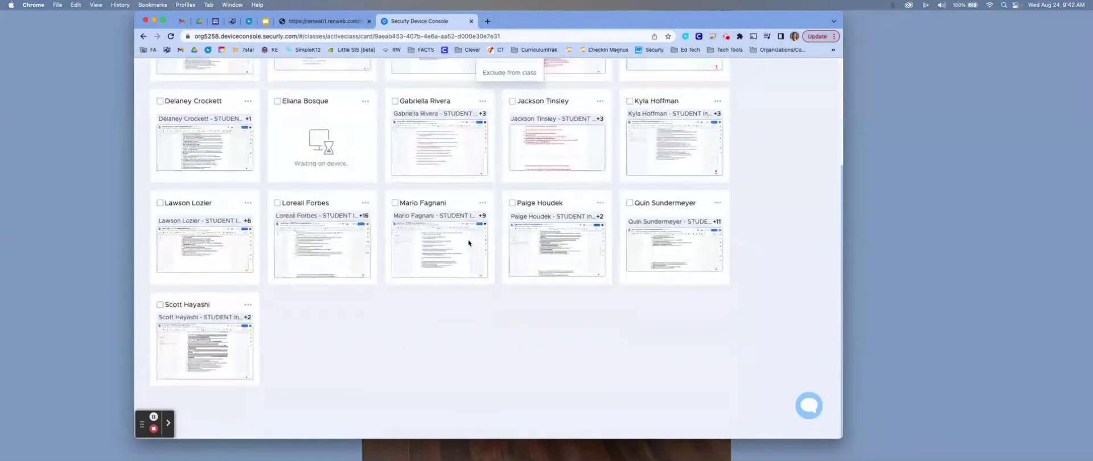
scroll(501, 176, "up", 3)
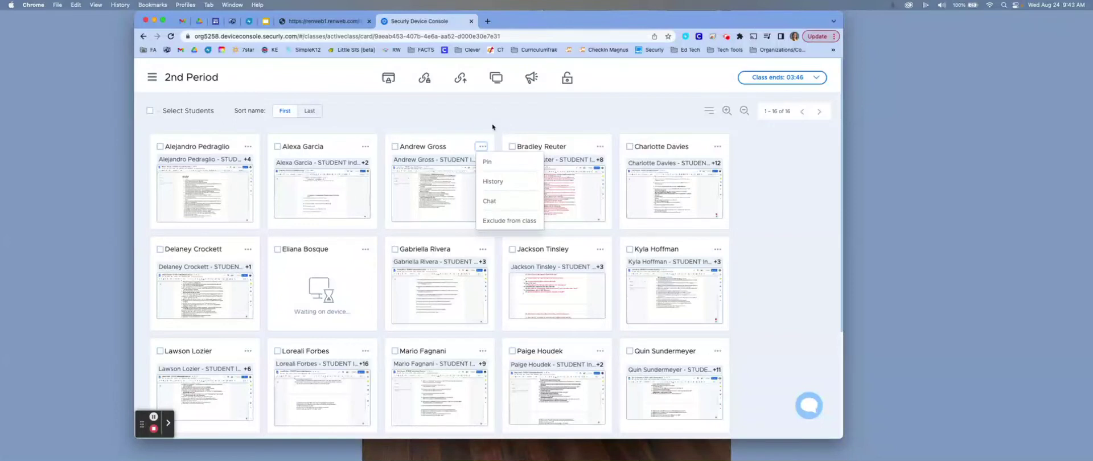
left_click(493, 126)
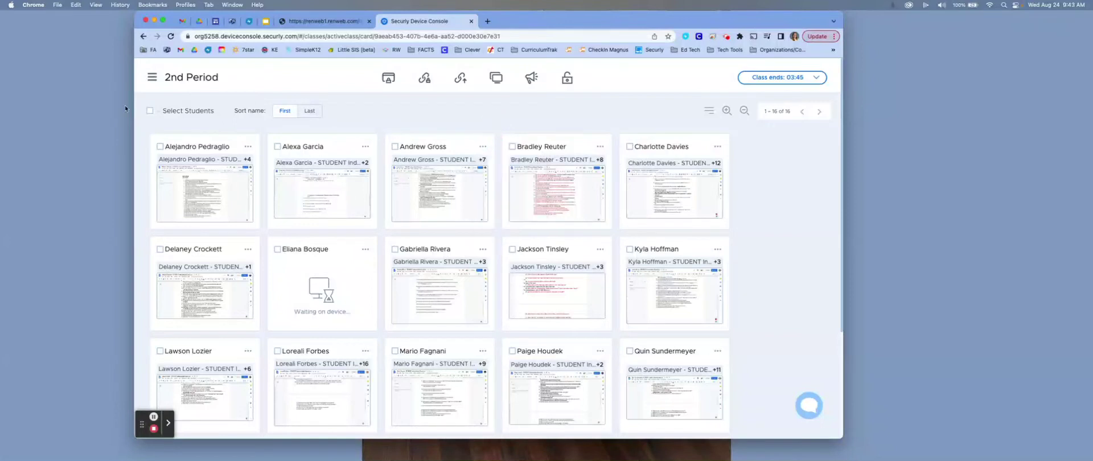
Return to the list of classes and clear the "bible" search.
left_click(152, 78)
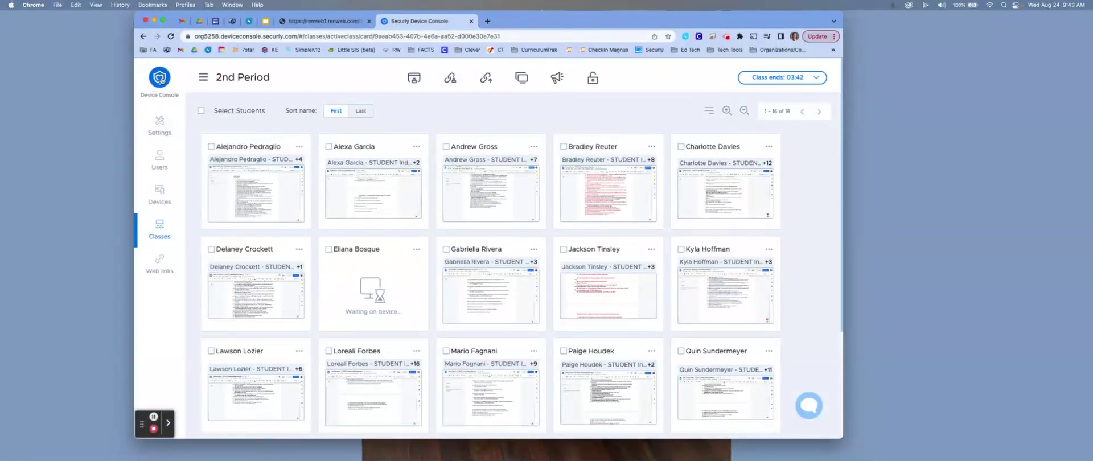
left_click(161, 79)
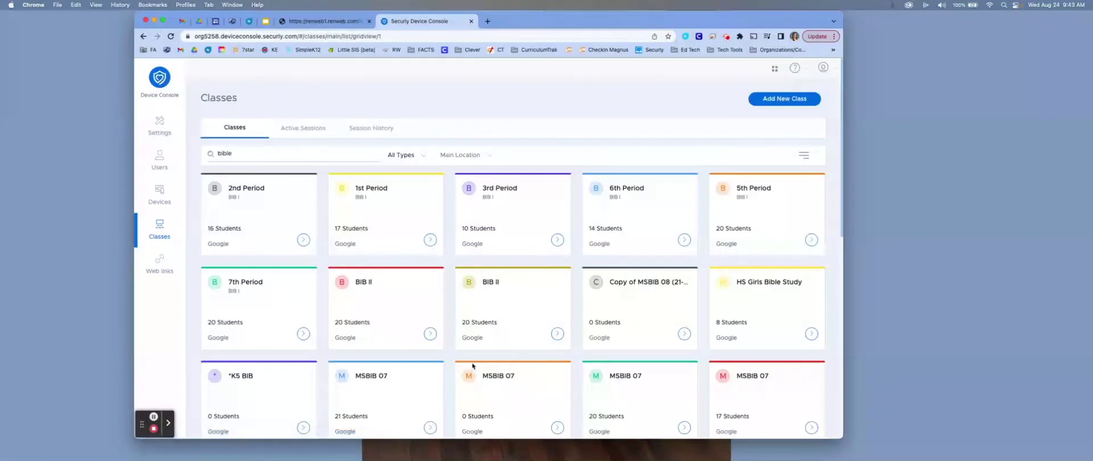
double_click(271, 153)
key("BackSpace")
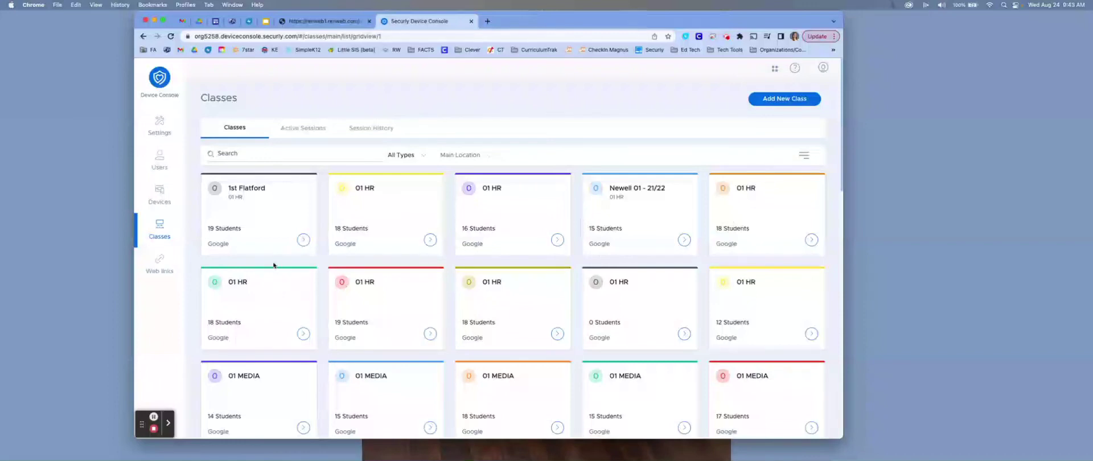
Open the details of the first 01 HR class, examine its nickname and class schedule settings, and return to the class list.
left_click(236, 191)
left_click(263, 205)
triple_click(263, 205)
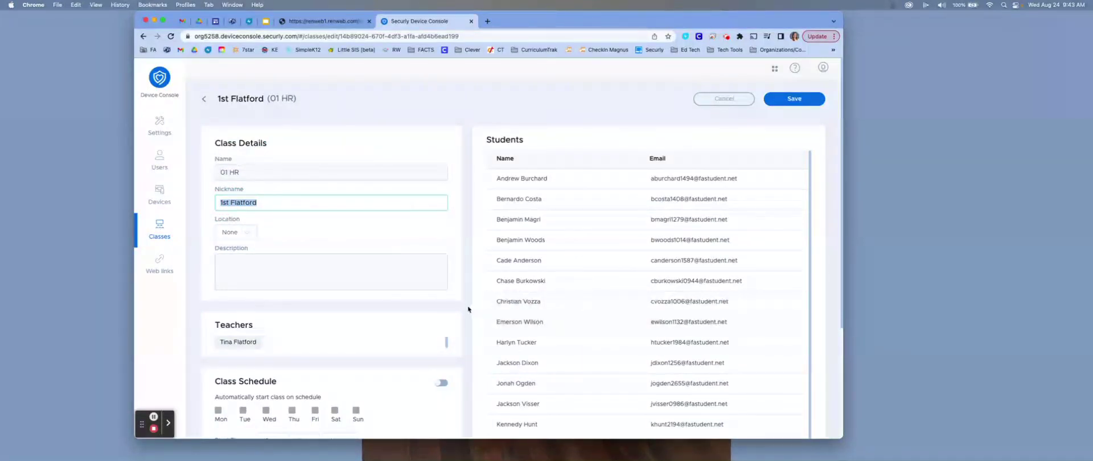
scroll(467, 309, "down", 3)
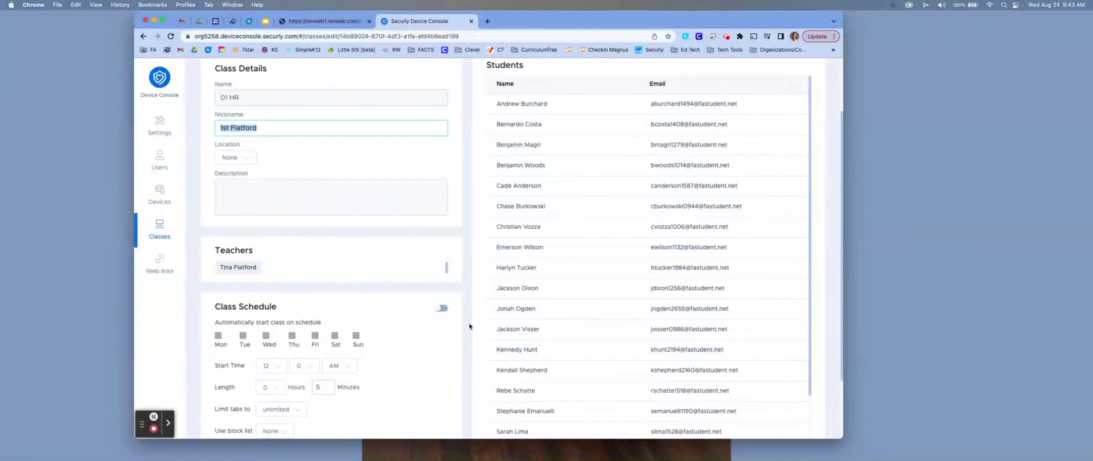
scroll(468, 328, "down", 3)
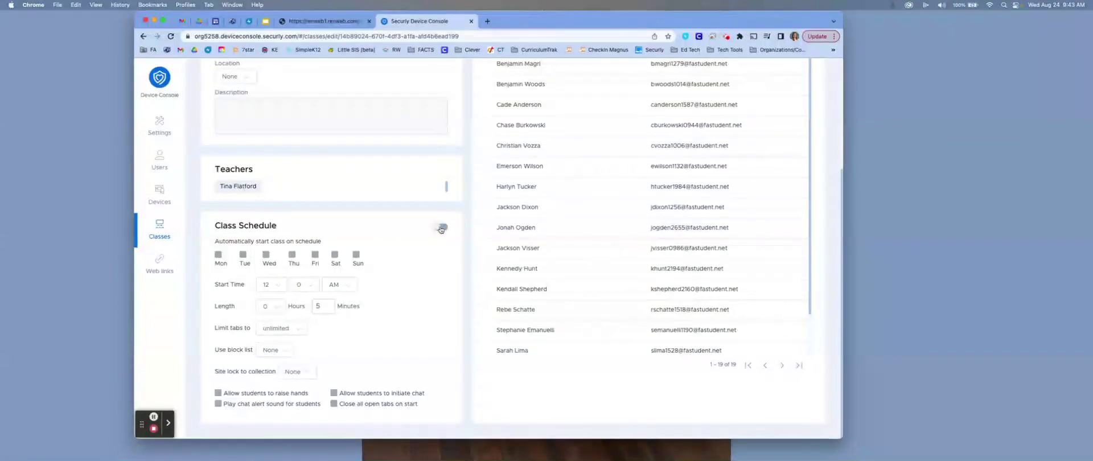
left_click(441, 228)
scroll(471, 228, "up", 2)
scroll(470, 227, "up", 3)
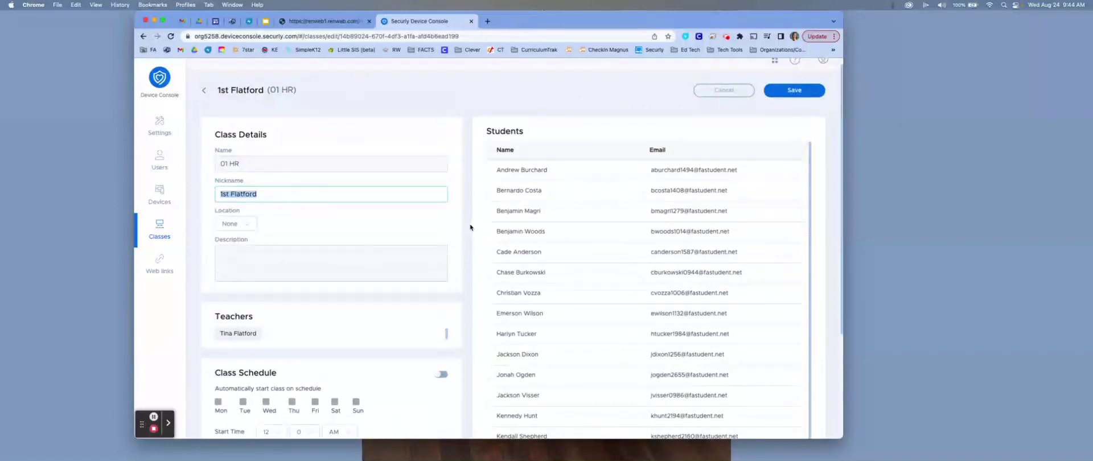
left_click(207, 102)
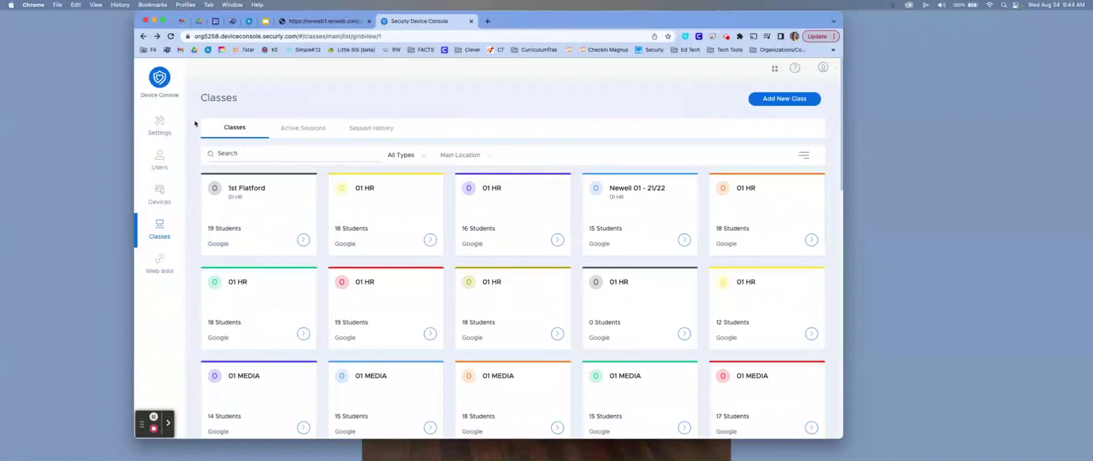
View the first 01 HR class's live session, return to the class list and open the 03 HR class's session setup.
left_click(303, 242)
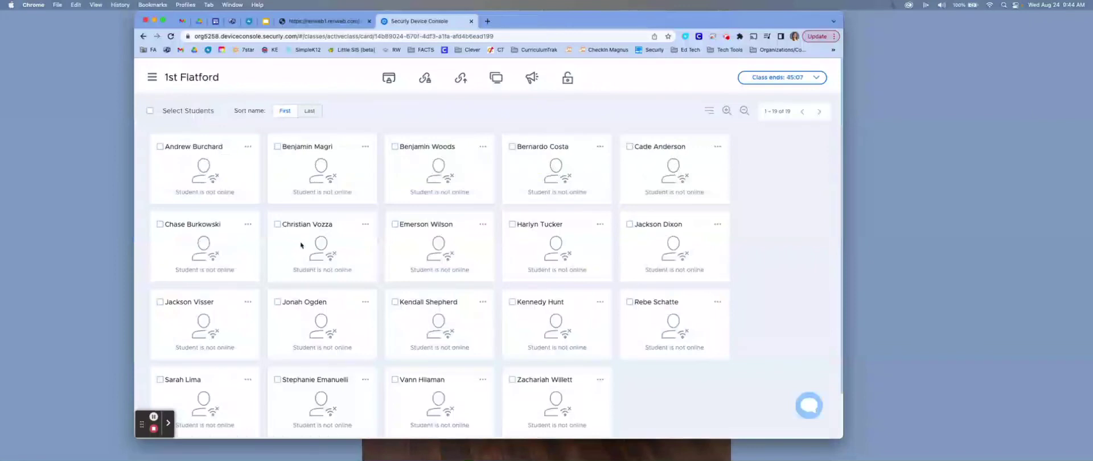
left_click(143, 36)
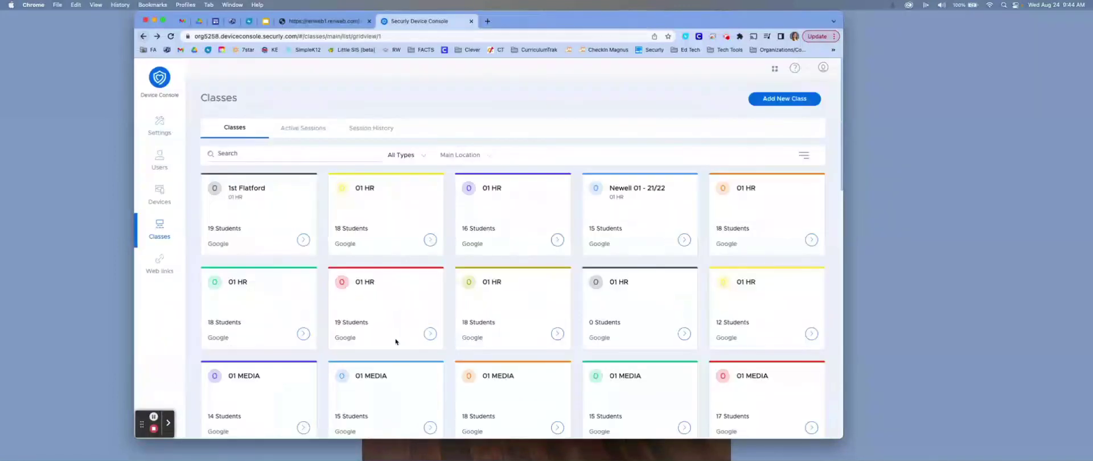
scroll(403, 344, "down", 10)
scroll(401, 341, "down", 4)
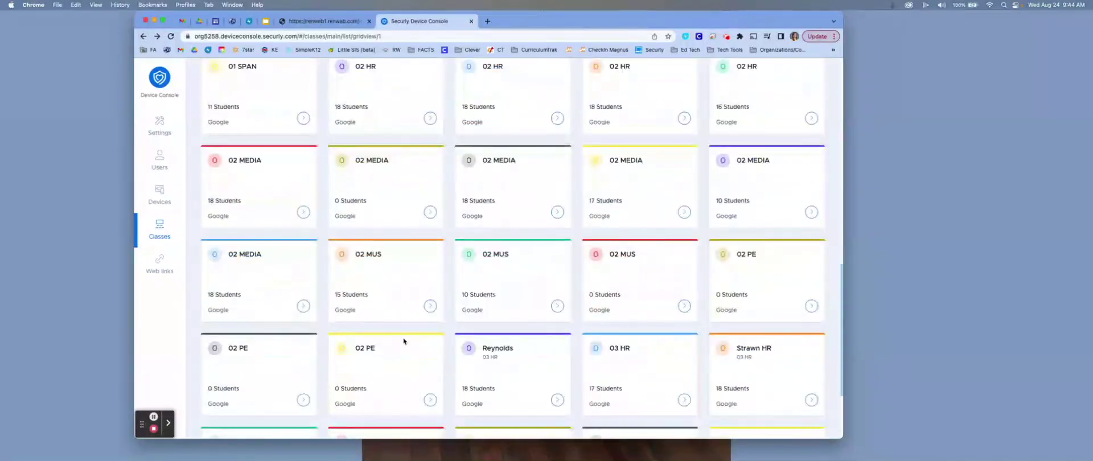
left_click(430, 374)
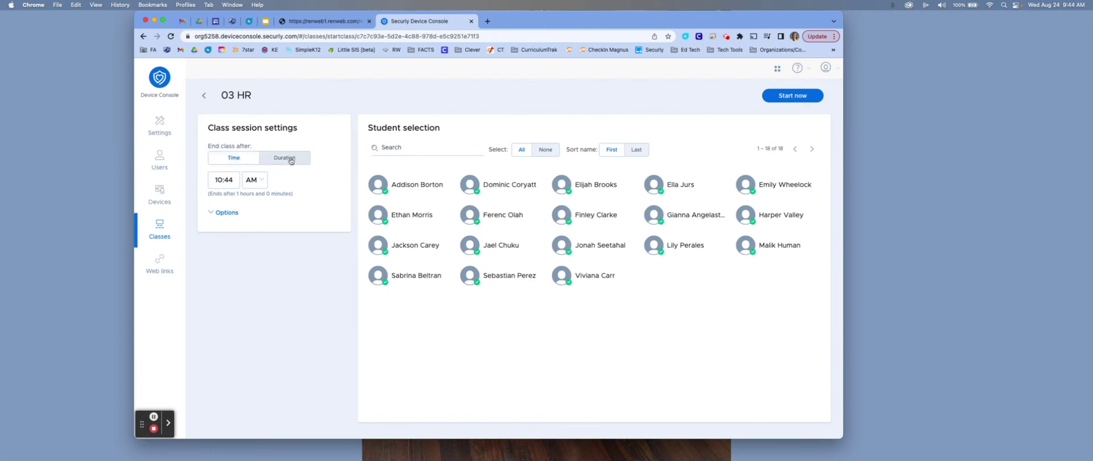
Try to set the 03 HR session's end time to 9:45 AM.
double_click(221, 180)
type("9")
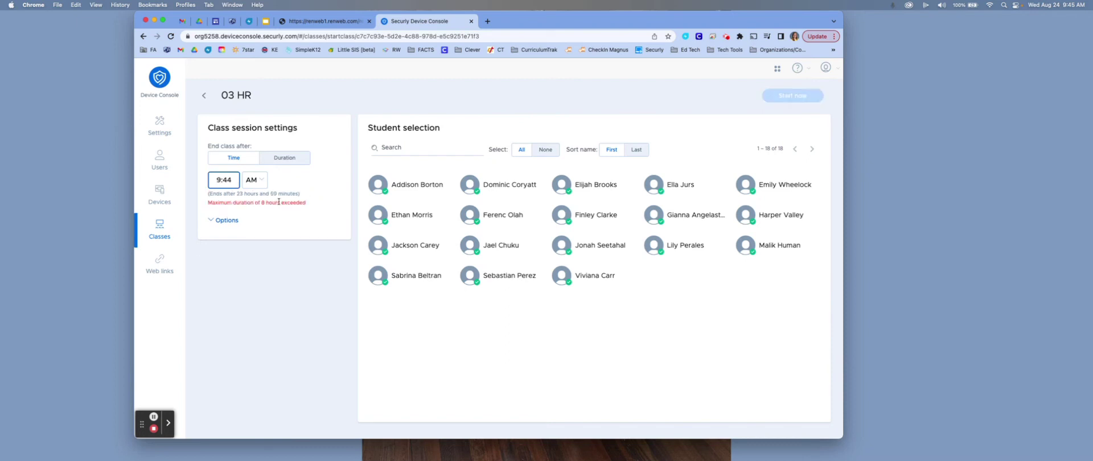
left_click(299, 253)
left_click(228, 180)
key("BackSpace")
type("5")
left_click(554, 179)
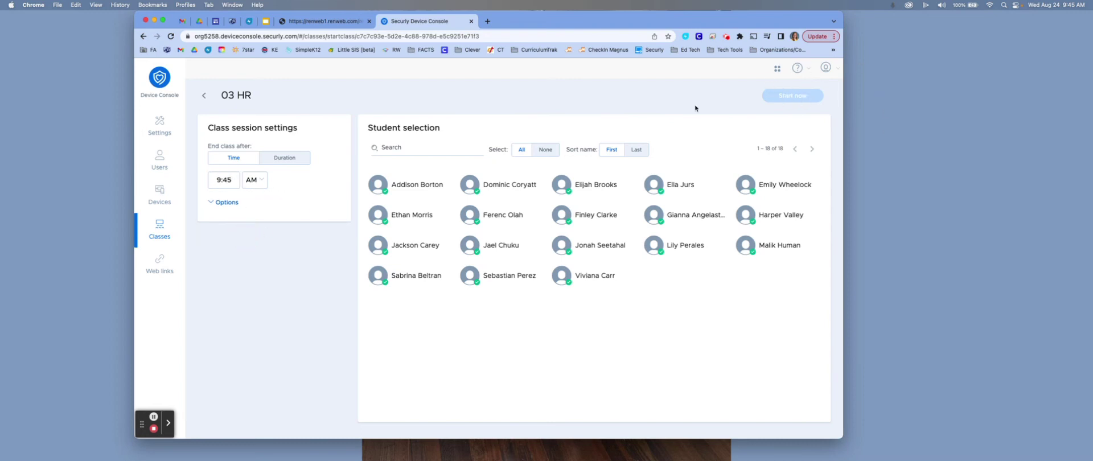
Set the 03 HR session's end time to 10:45 AM.
left_click(224, 181)
key("BackSpace")
type("10")
left_click(279, 276)
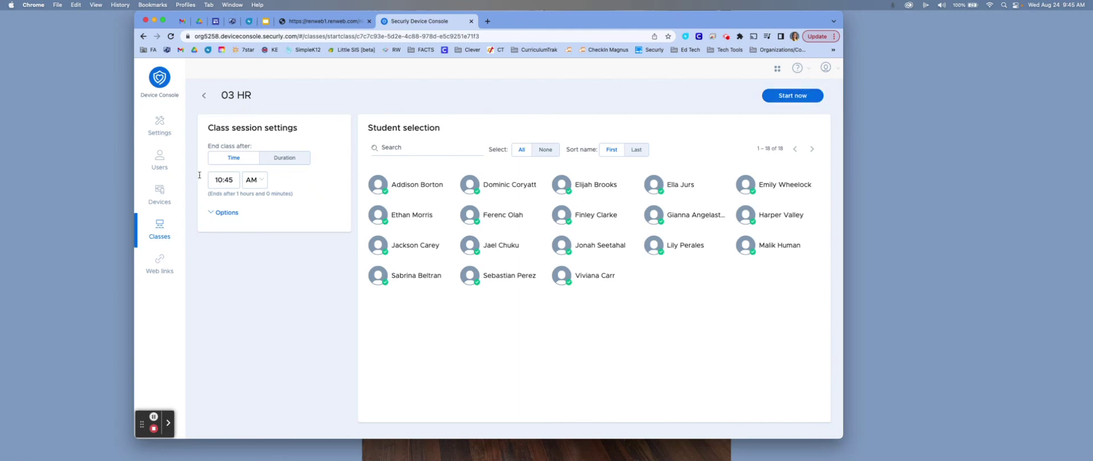
left_click_drag(205, 148, 314, 147)
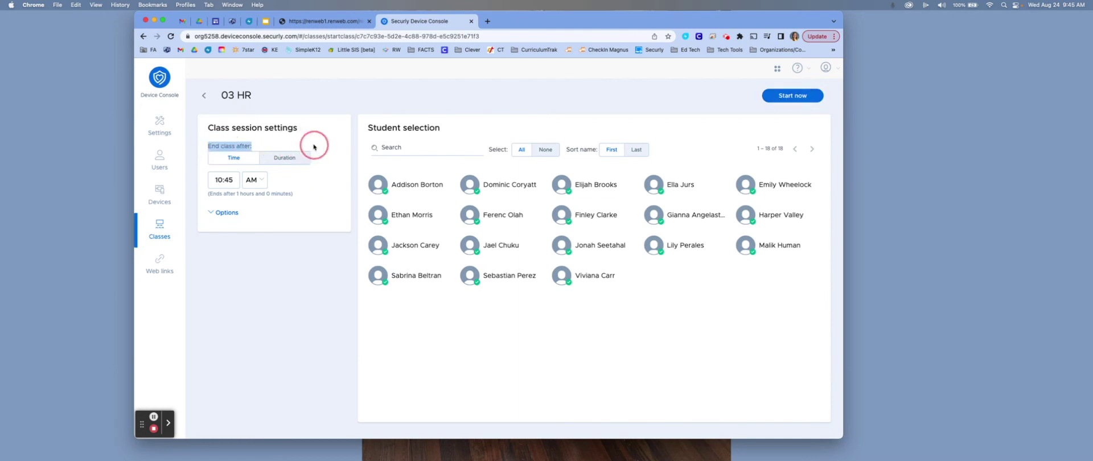
left_click(314, 147)
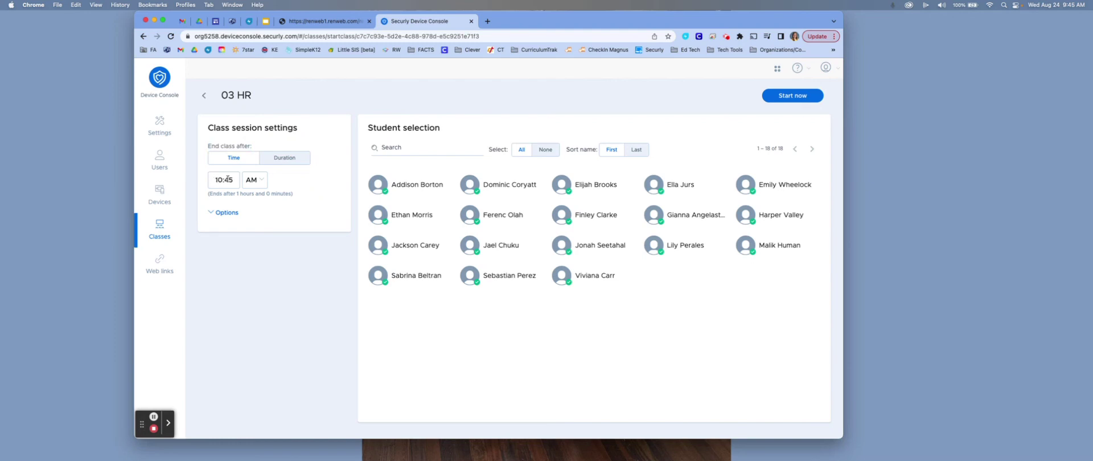
Examine the additional session options for 03 HR and return to the class list without starting the session.
left_click(227, 179)
left_click(223, 214)
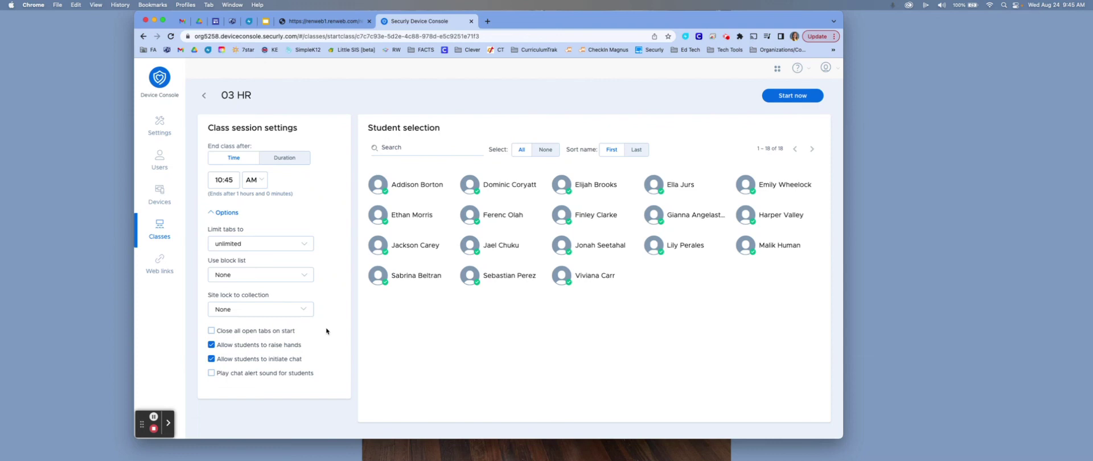
left_click(204, 96)
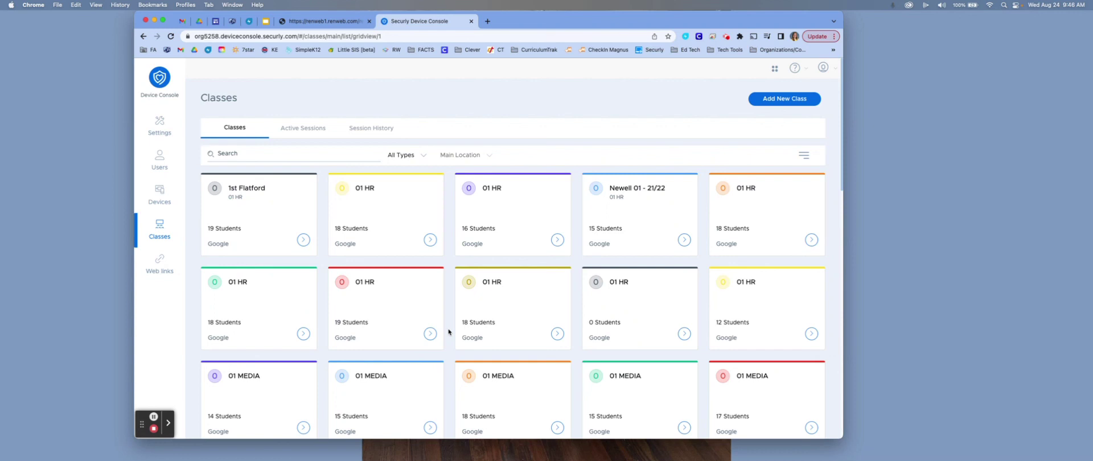
scroll(449, 332, "down", 4)
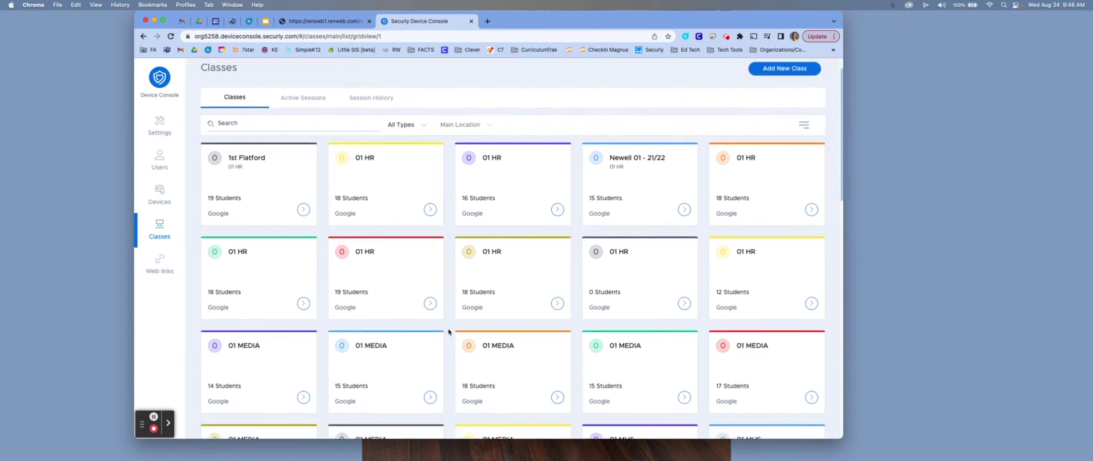
scroll(449, 332, "up", 4)
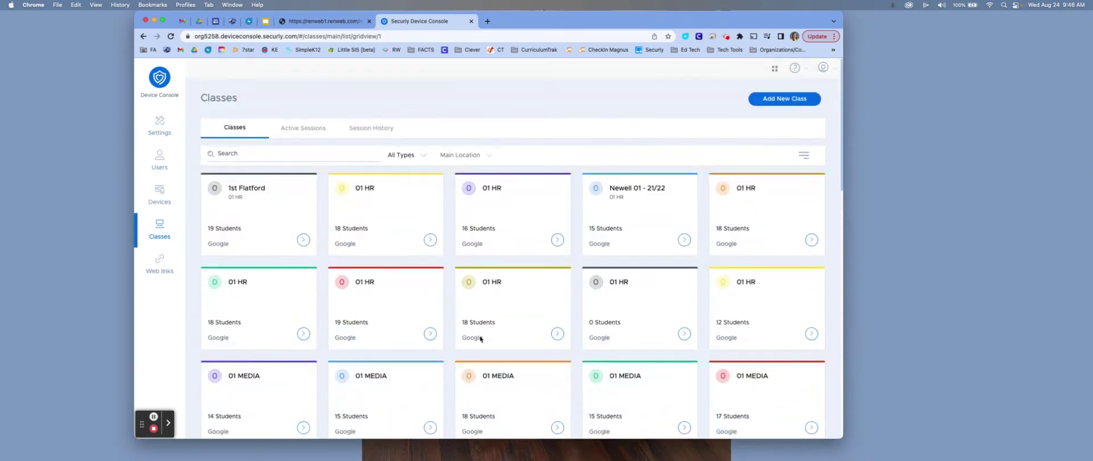